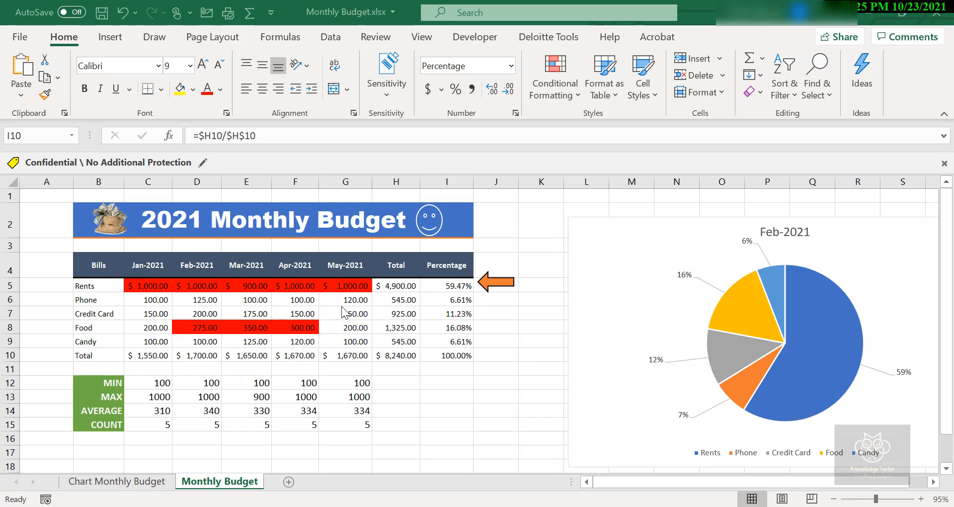
Open the new-workbook page and browse the available template gallery
click(19, 39)
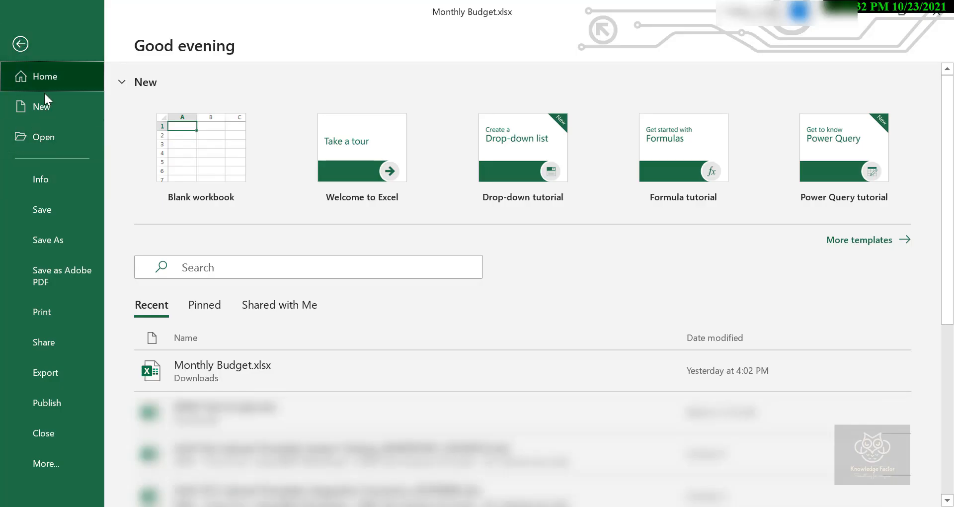
click(43, 108)
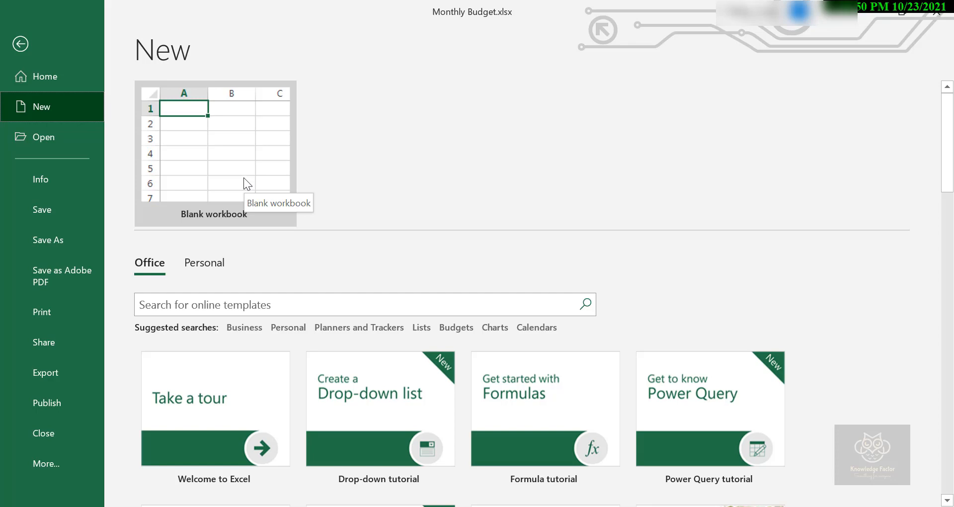
scroll(304, 258, down, 1)
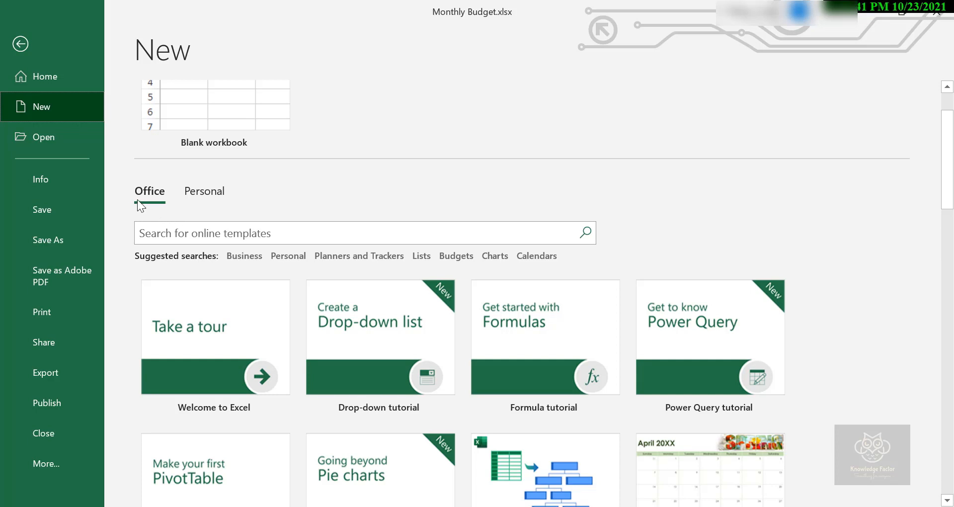
scroll(258, 300, down, 1)
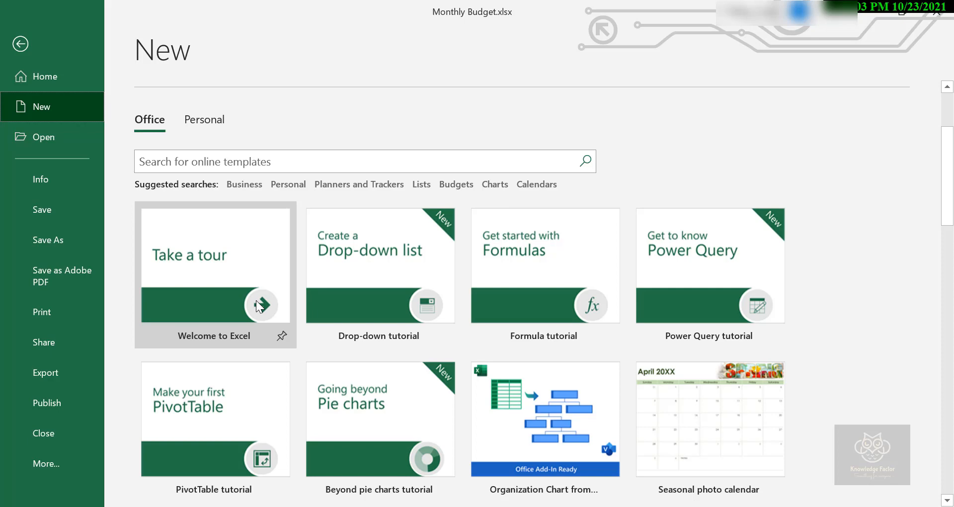
scroll(141, 341, down, 5)
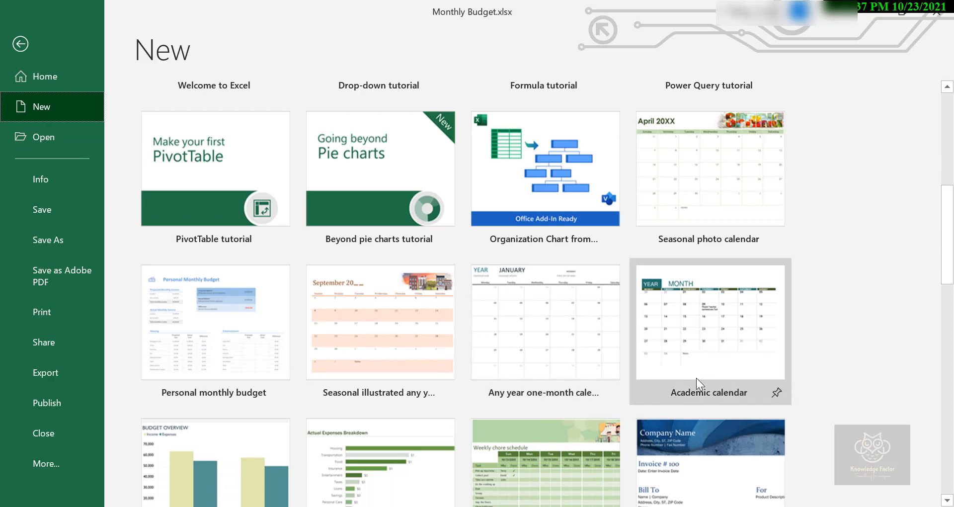
scroll(675, 380, down, 3)
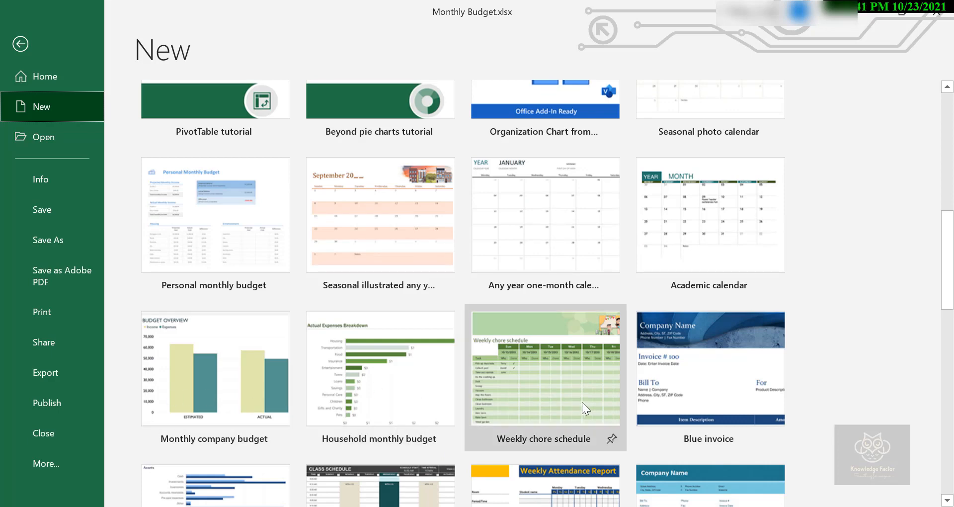
scroll(589, 407, down, 2)
scroll(469, 420, down, 2)
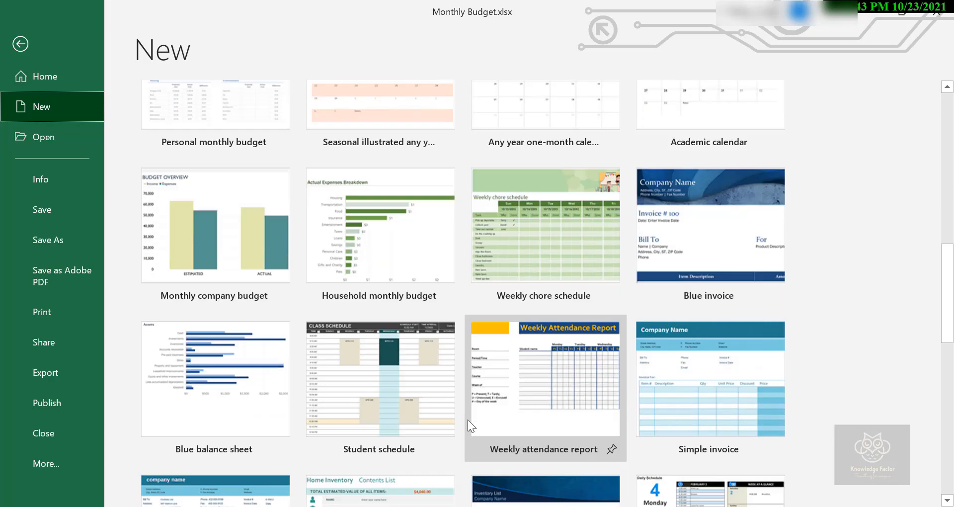
scroll(564, 415, down, 1)
scroll(565, 414, down, 1)
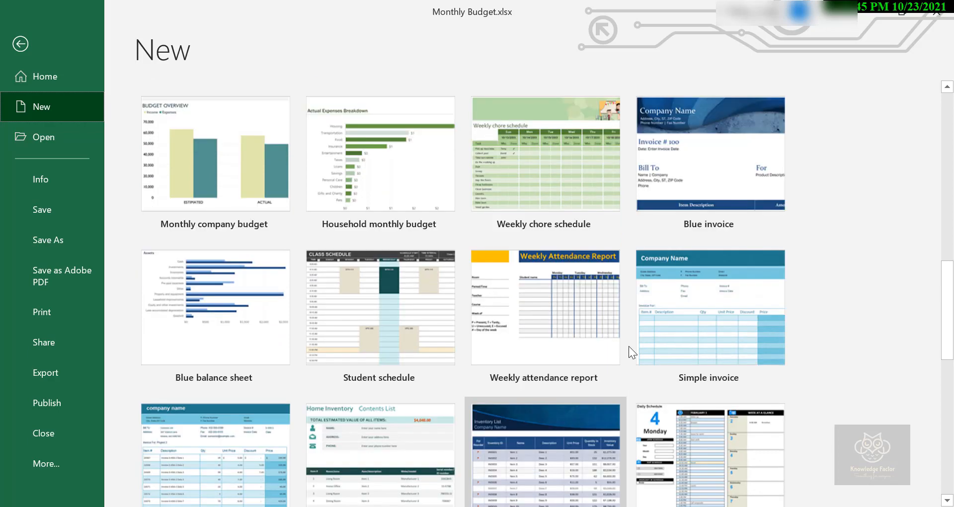
scroll(678, 356, down, 3)
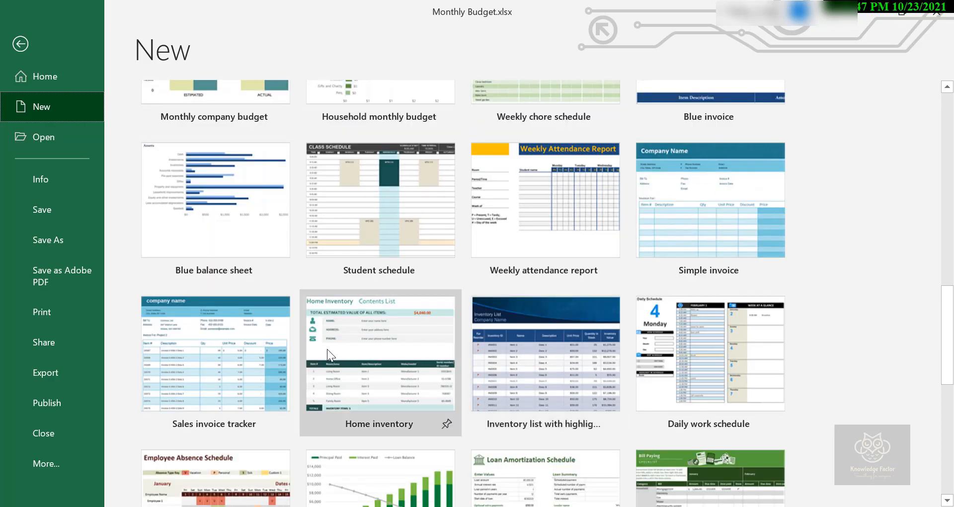
scroll(580, 371, down, 2)
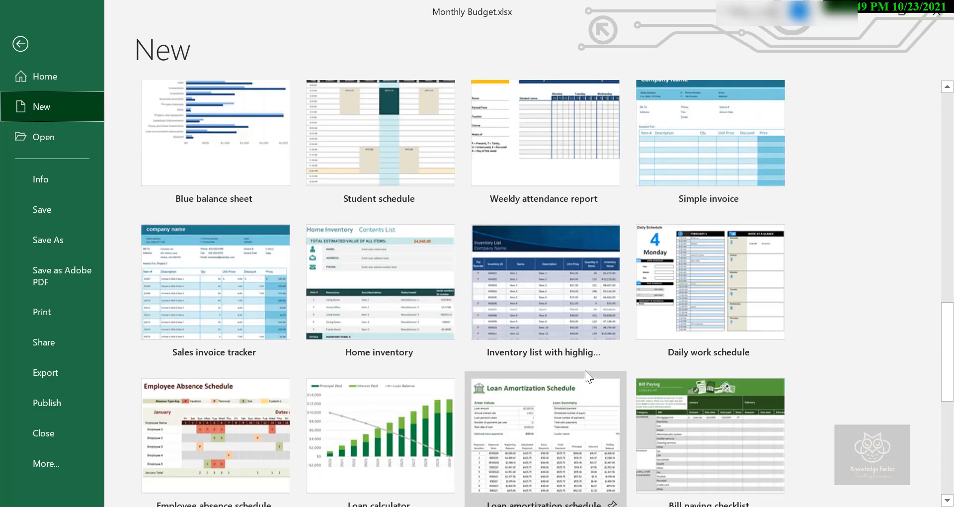
scroll(693, 306, down, 2)
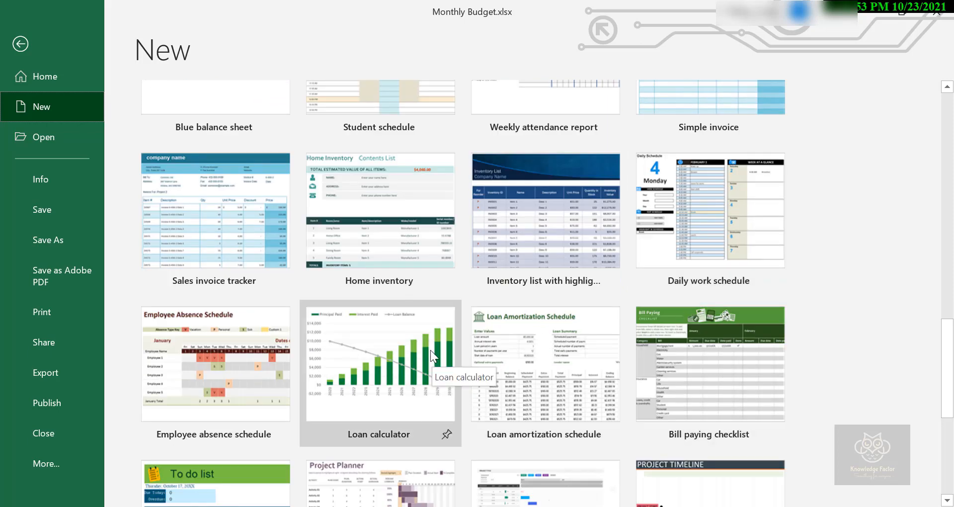
scroll(431, 350, down, 3)
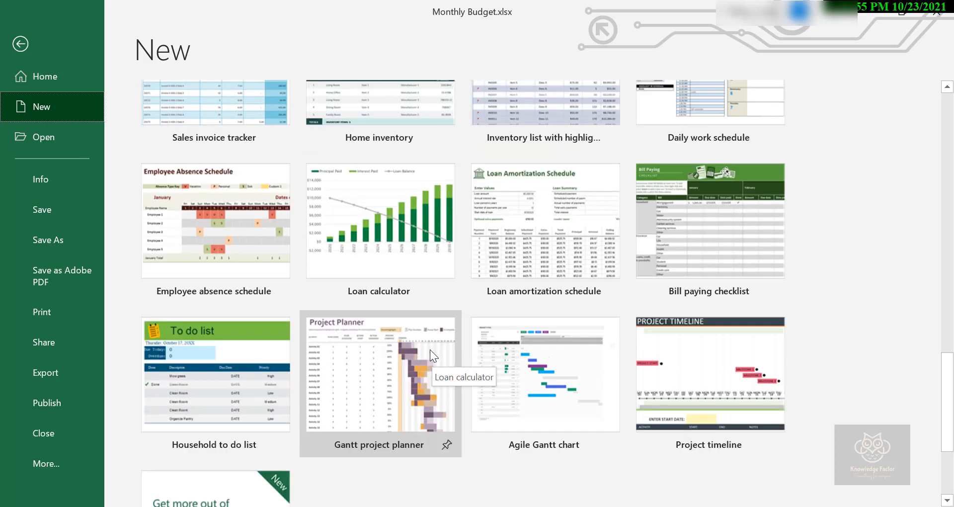
scroll(643, 388, up, 2)
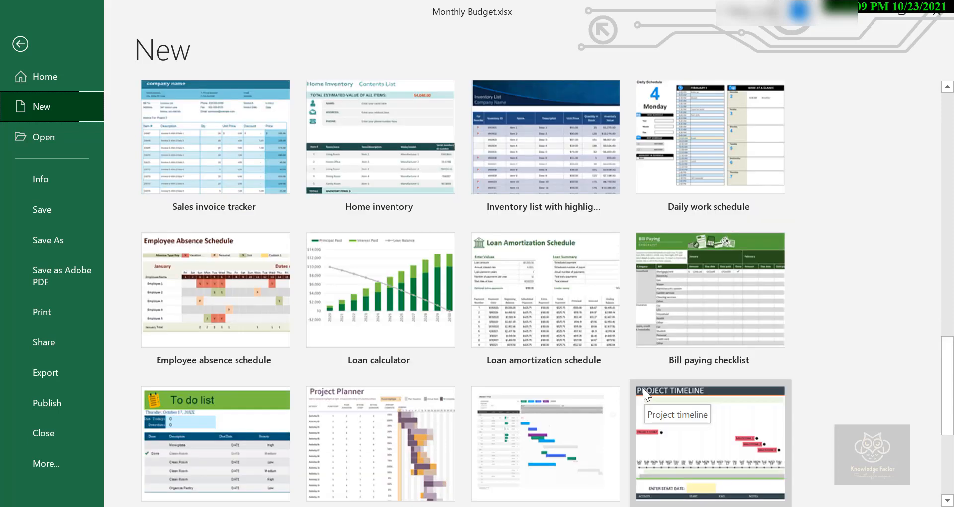
scroll(594, 394, down, 2)
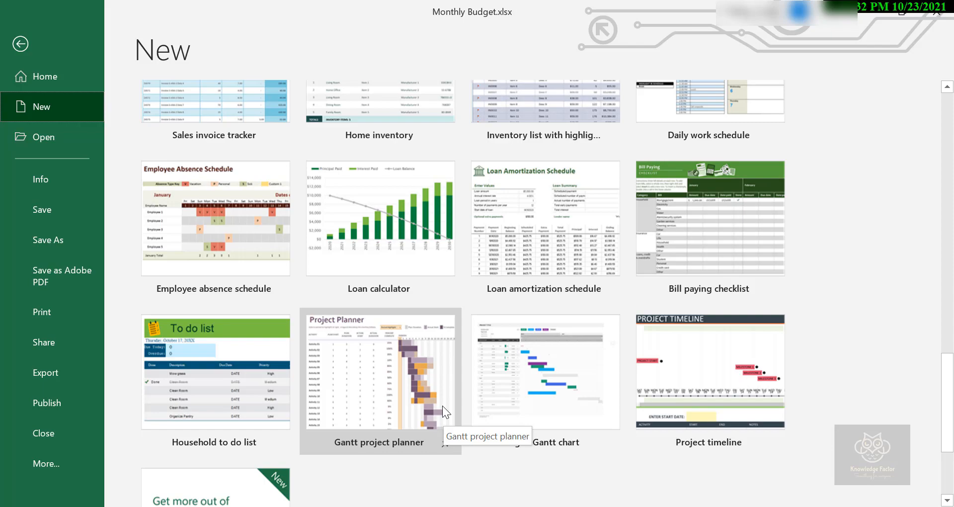
scroll(442, 405, up, 15)
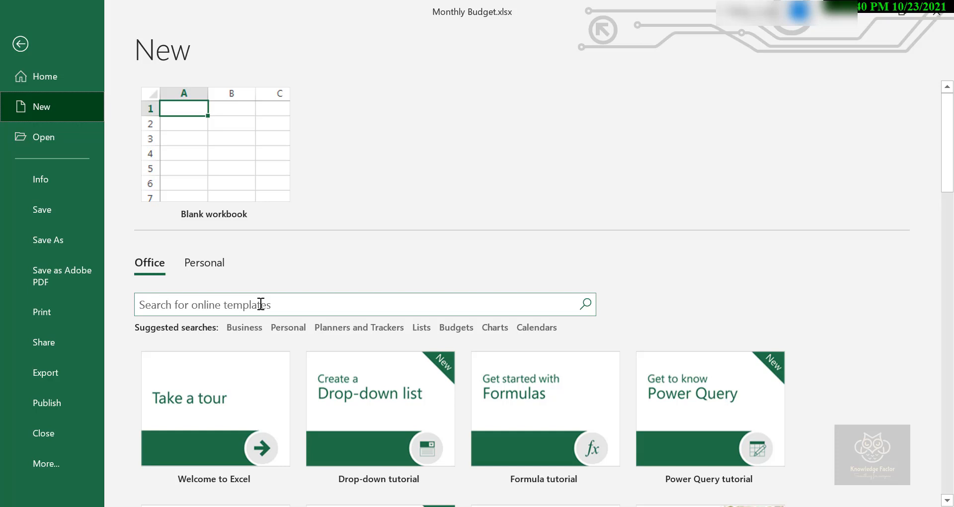
Search the online templates for "loan" and create a workbook from the Loan amortization schedule template
click(266, 300)
text(loan)
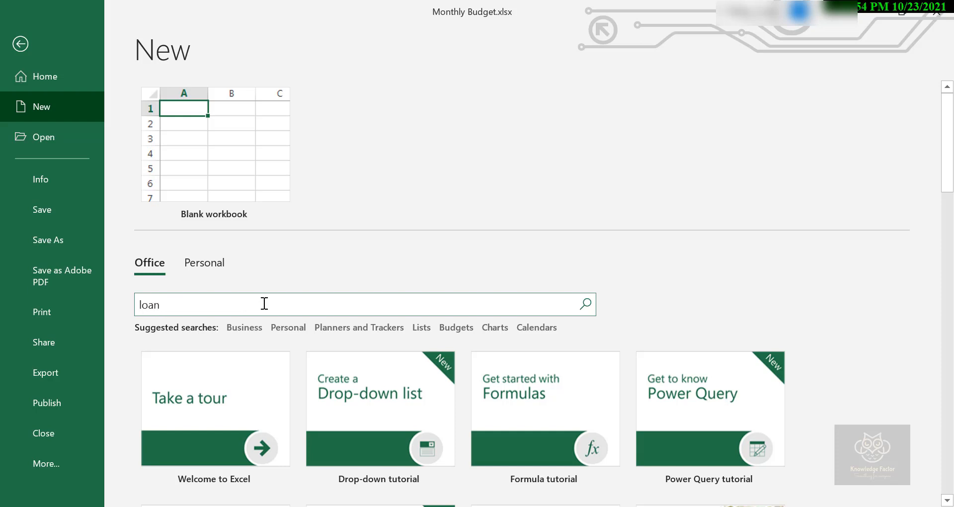
key(Return)
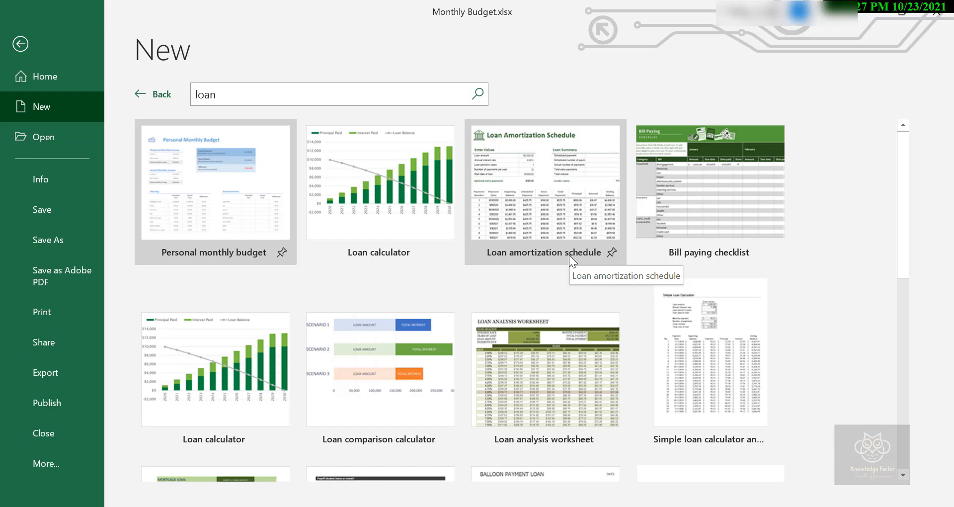
click(562, 229)
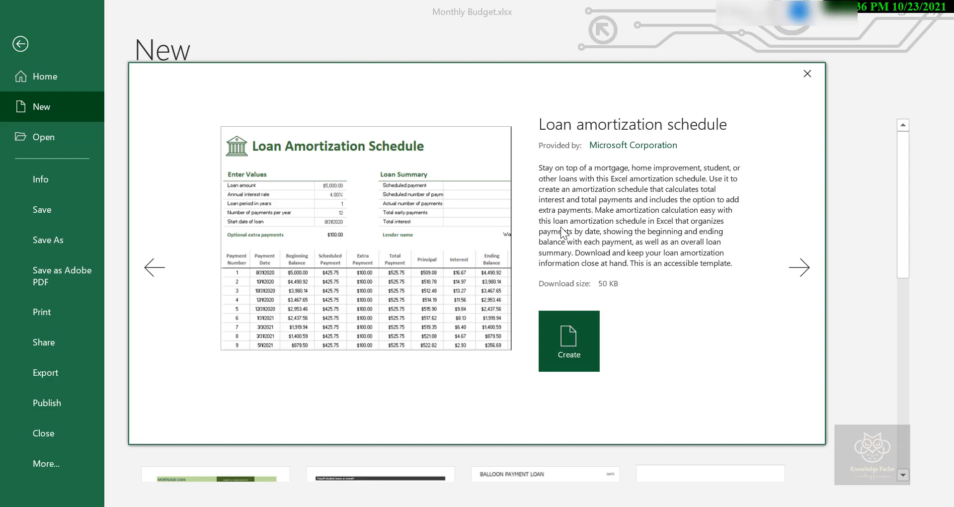
click(560, 360)
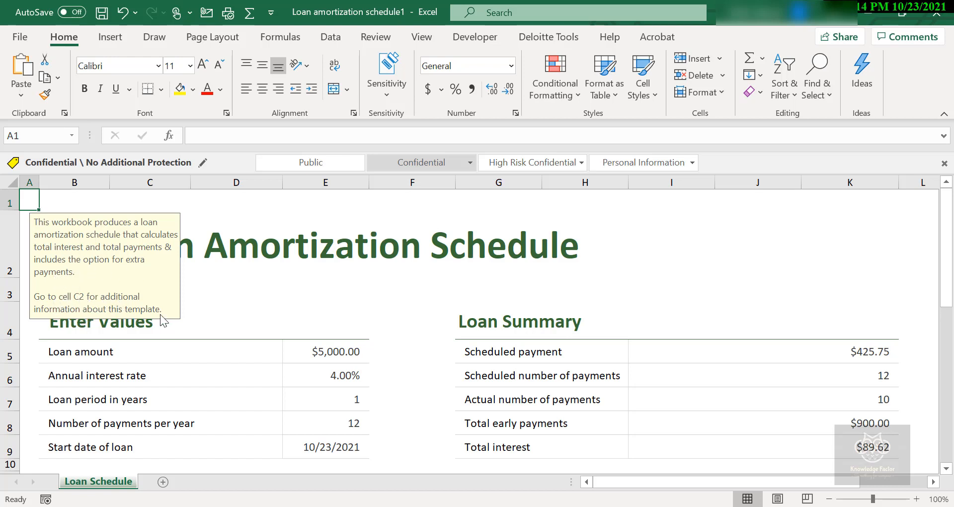
Examine the worksheet's title, input values, loan summary and payment schedule table
click(187, 239)
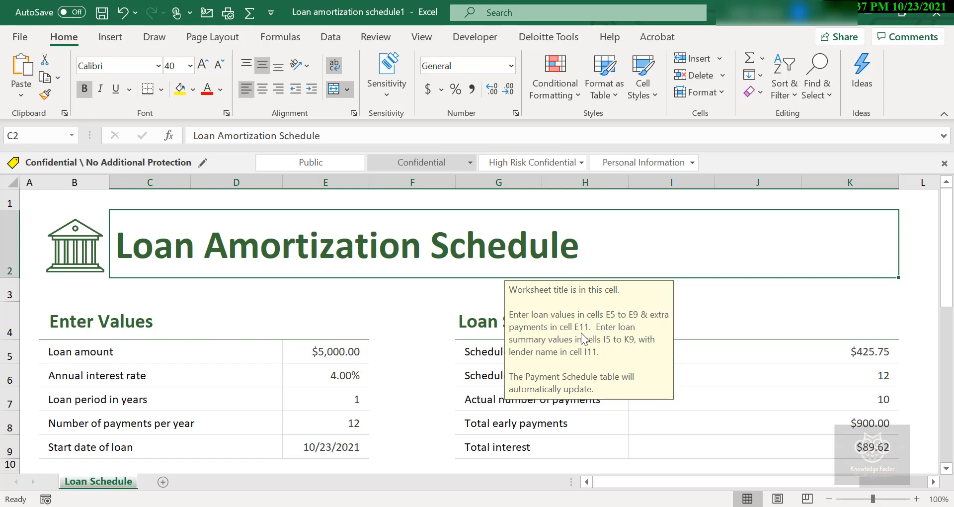
scroll(298, 449, down, 1)
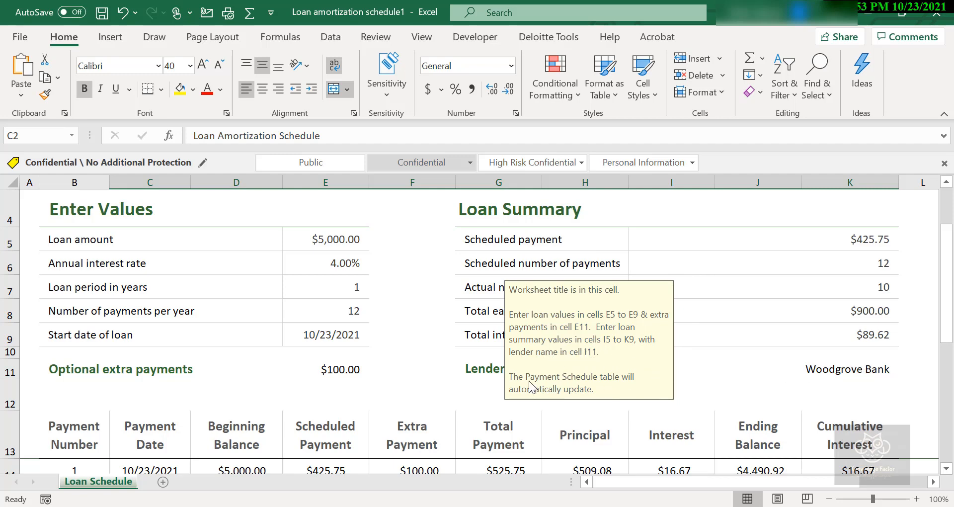
scroll(473, 347, down, 5)
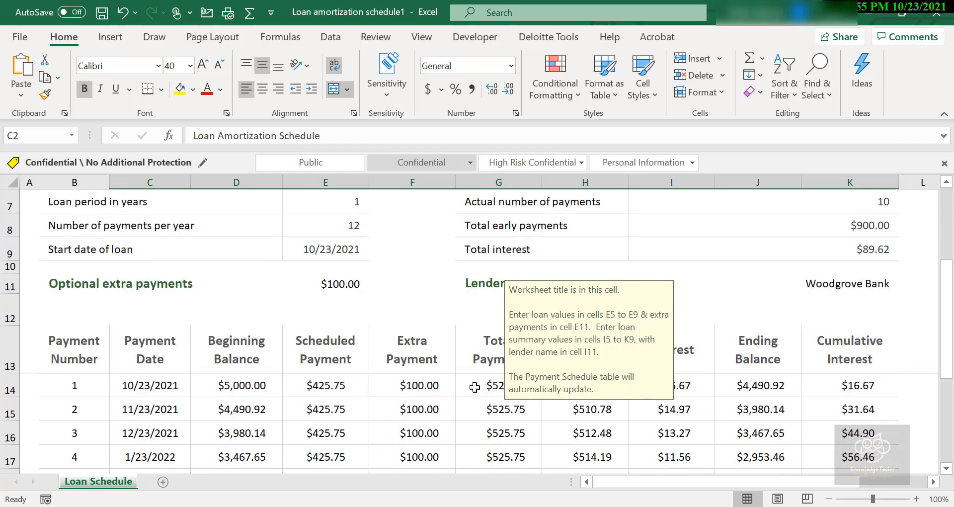
scroll(399, 346, up, 2)
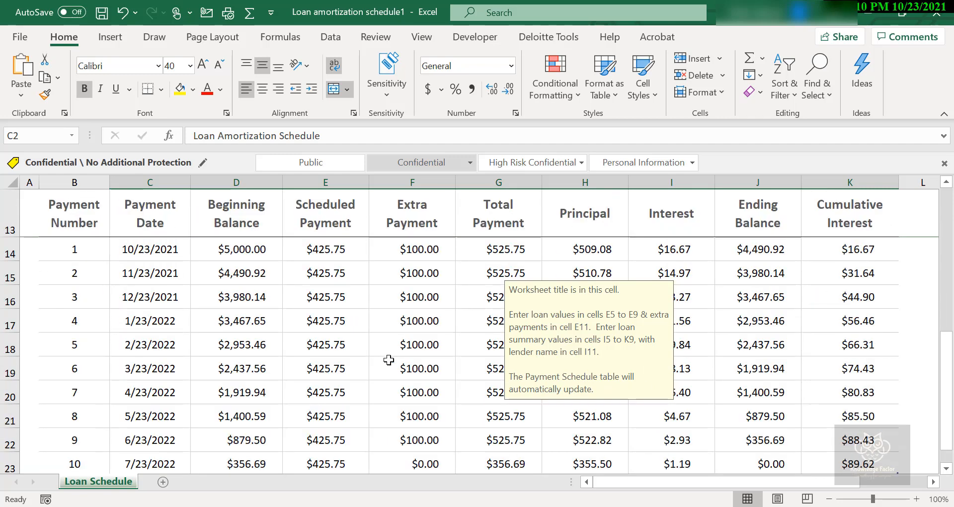
scroll(389, 359, up, 4)
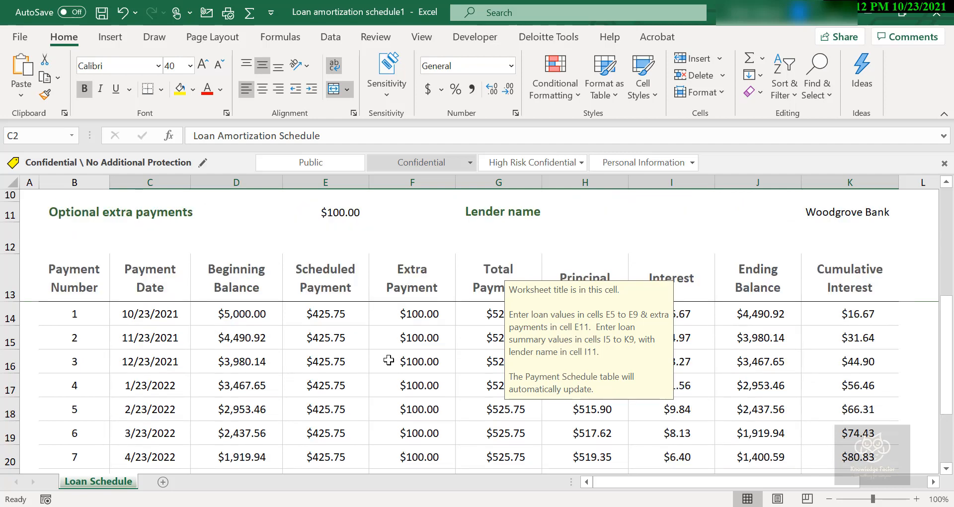
scroll(209, 359, down, 1)
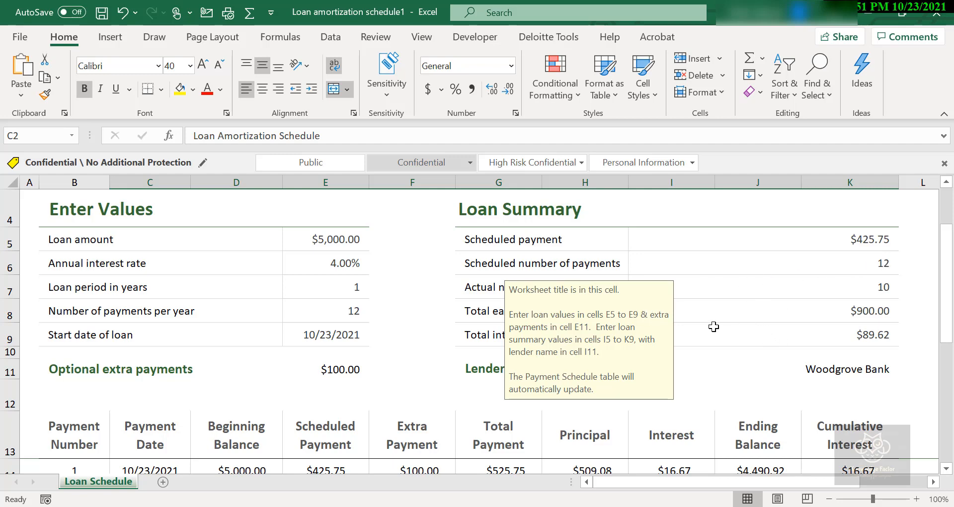
Clear the optional extra payments amount
click(333, 368)
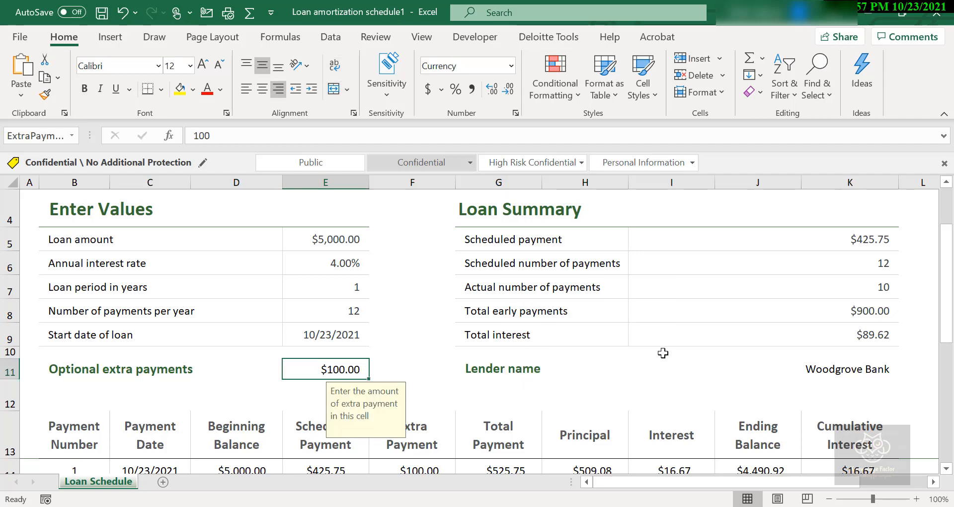
key(Delete)
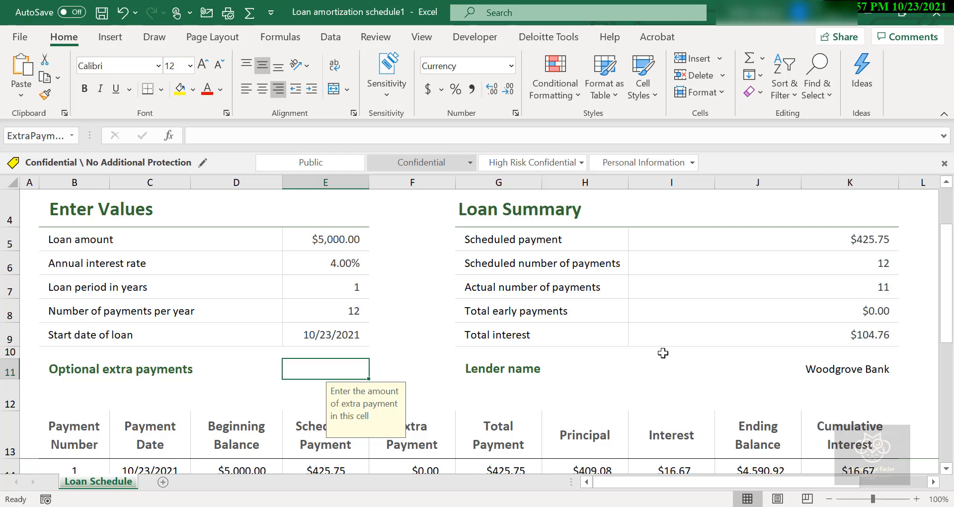
click(467, 366)
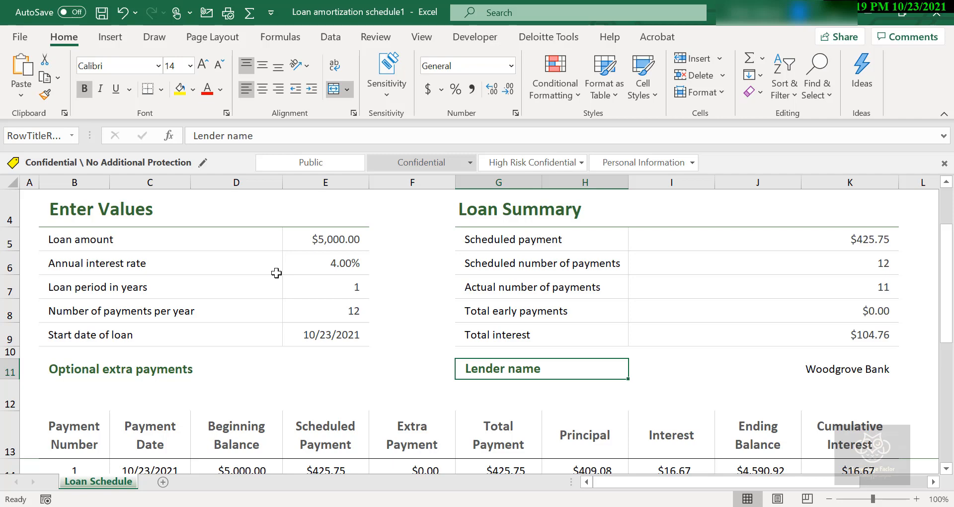
Set the loan amount to 250000
click(329, 243)
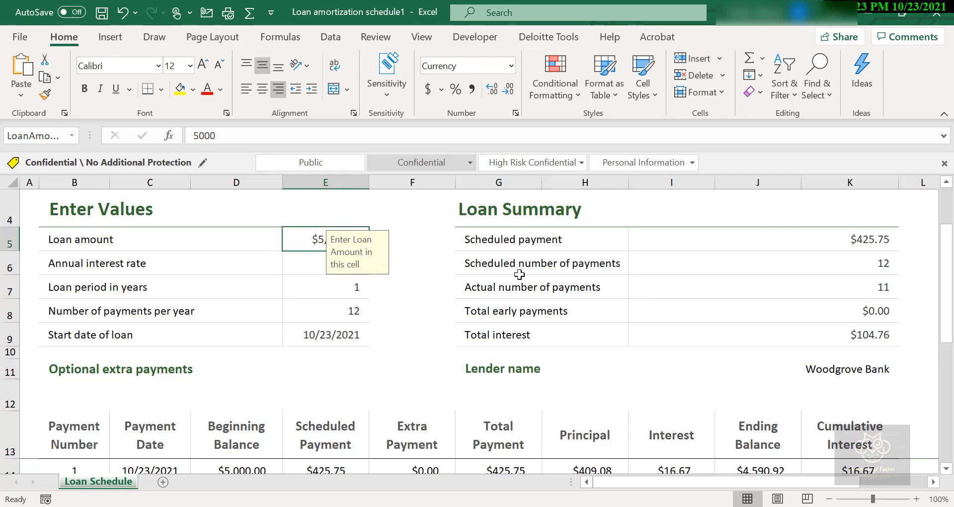
text(250)
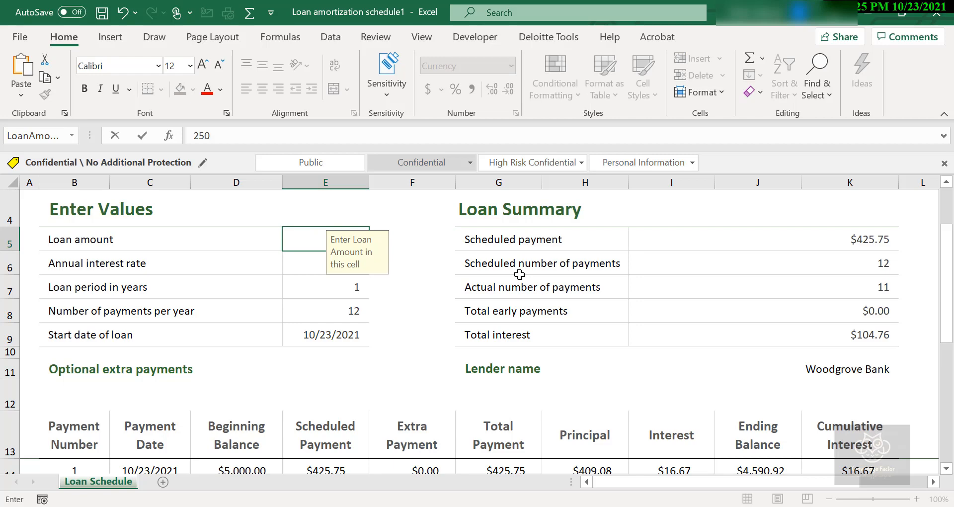
text(000)
key(Return)
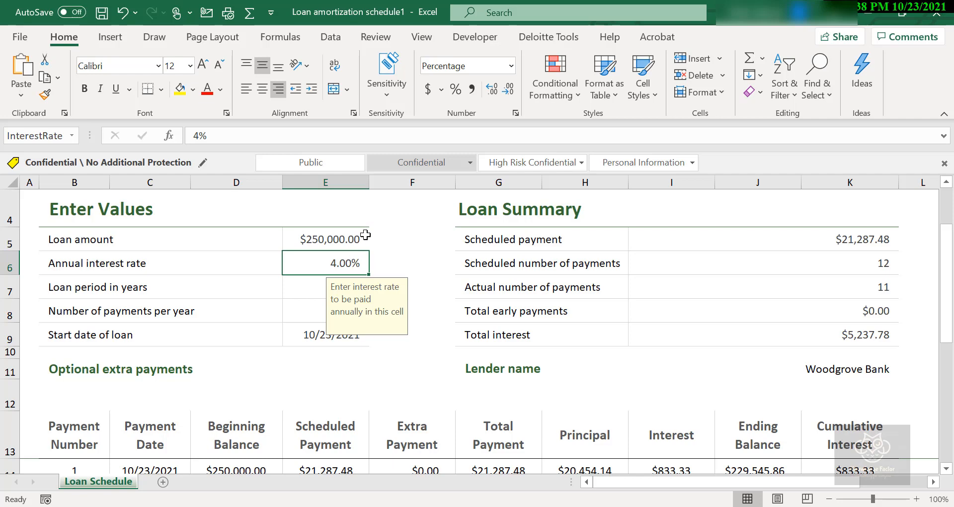
Set the annual interest rate to 3.50% and the loan period to 30 years
text(3.50)
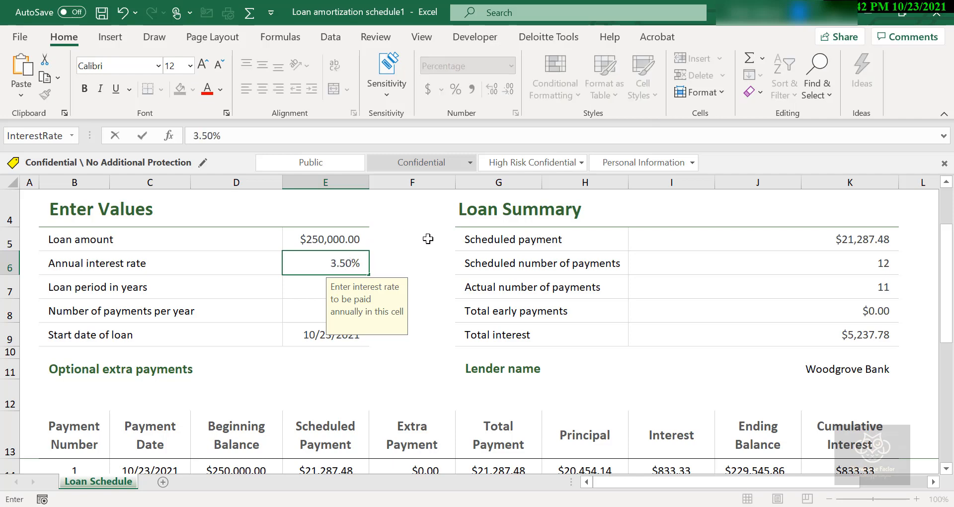
key(Return)
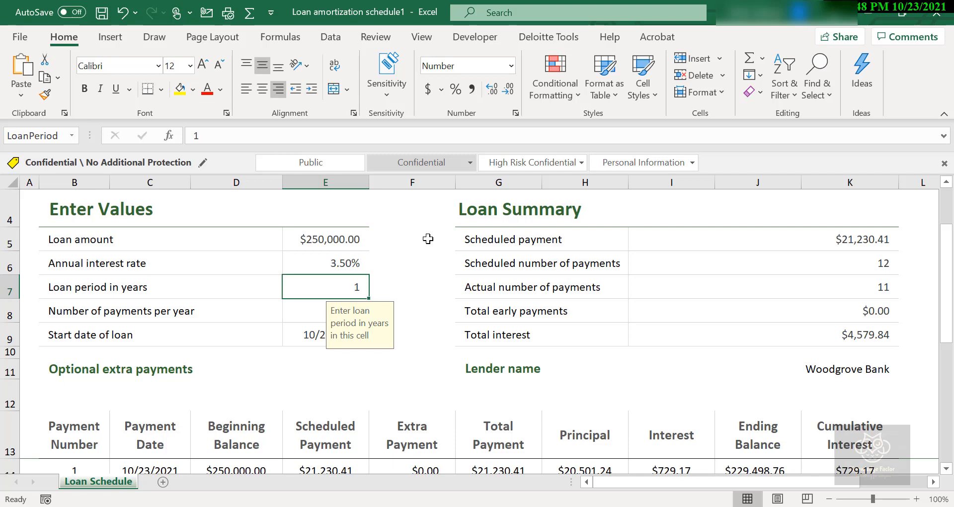
text(30)
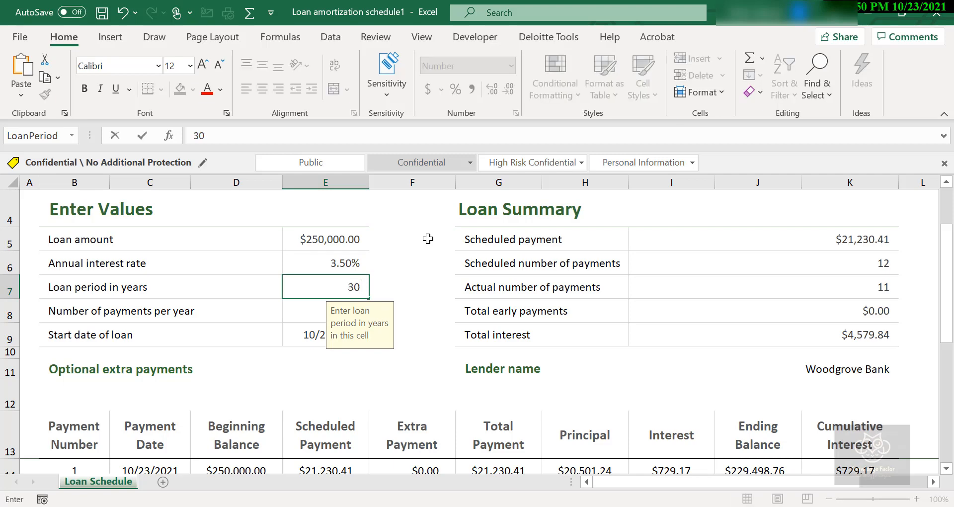
key(Return)
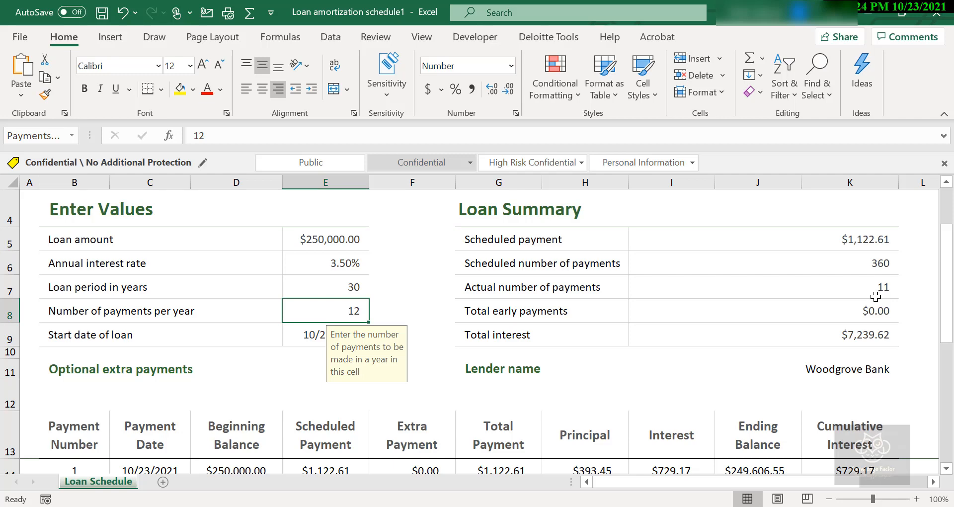
Extend the payment schedule table downward so it covers all 360 monthly payments
scroll(875, 297, down, 5)
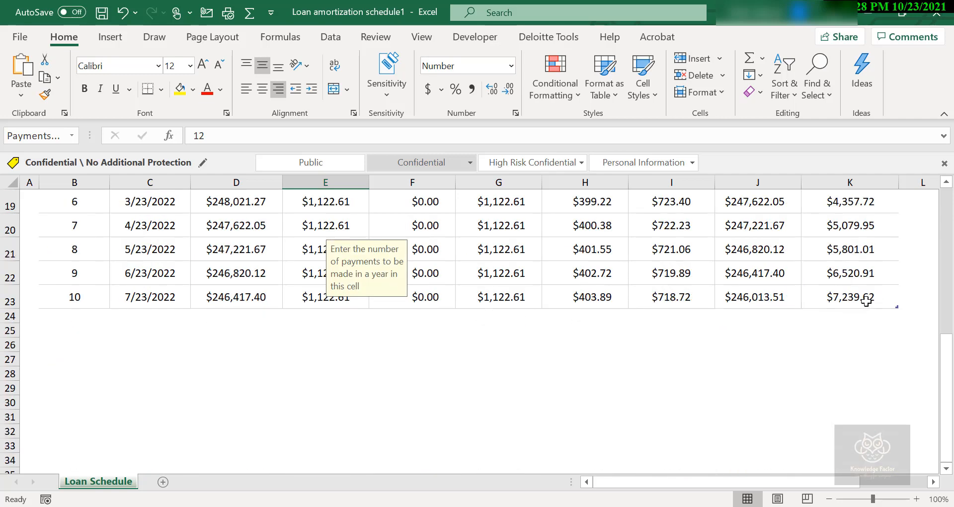
scroll(866, 300, up, 1)
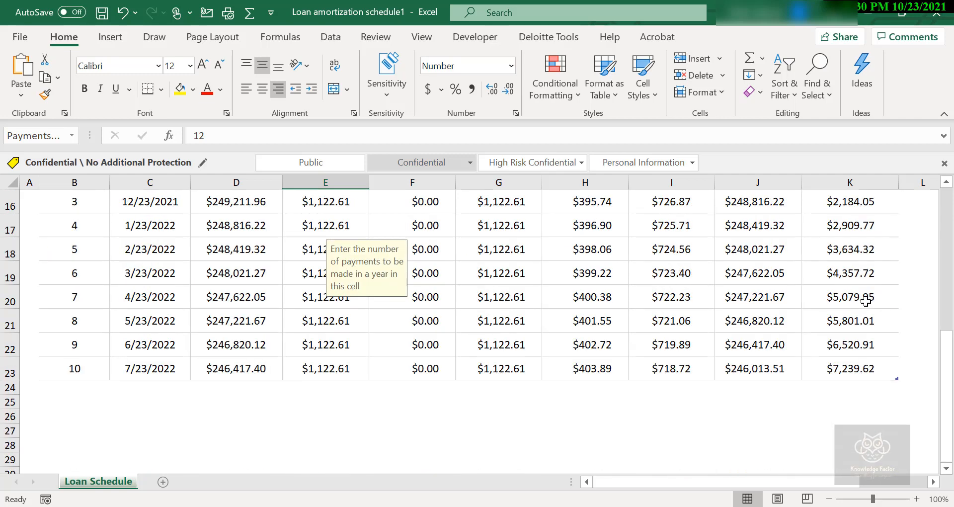
click(897, 377)
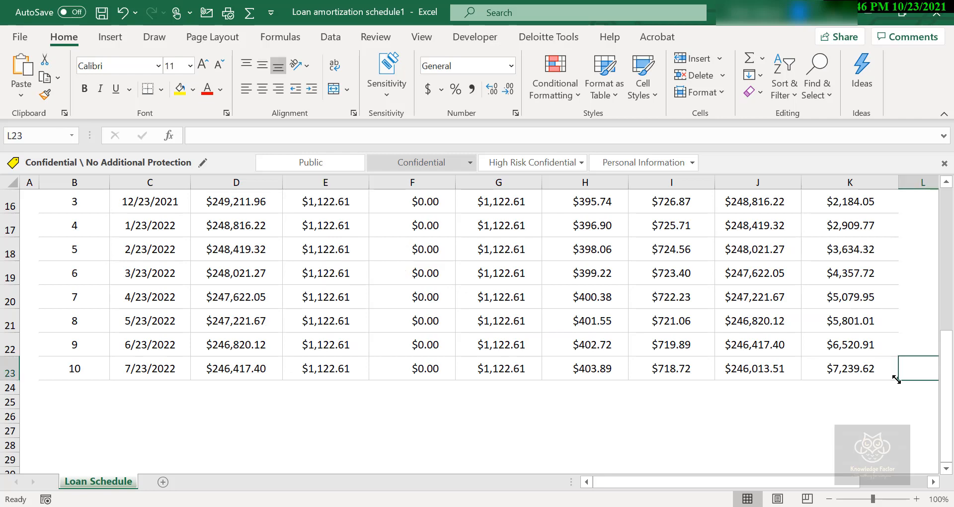
drag(896, 379, 898, 444)
drag(900, 419, 900, 419)
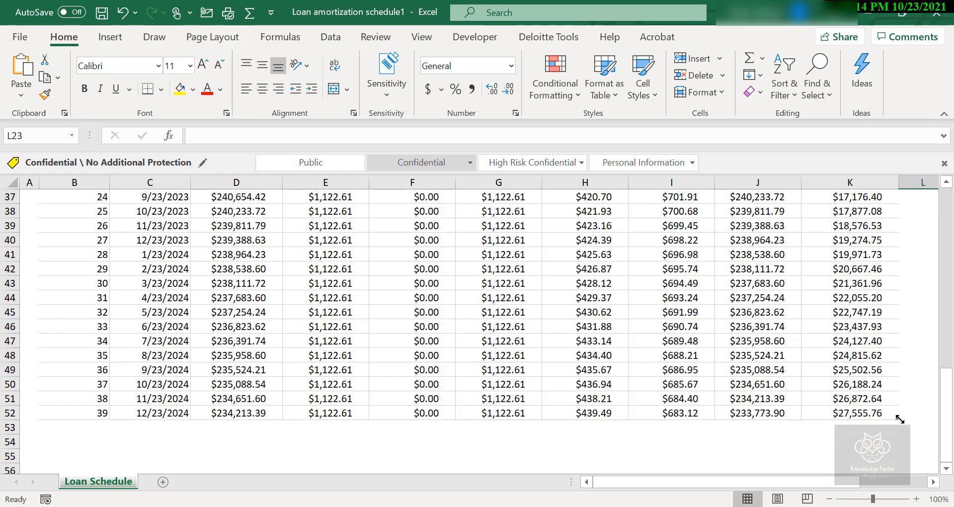
click(888, 414)
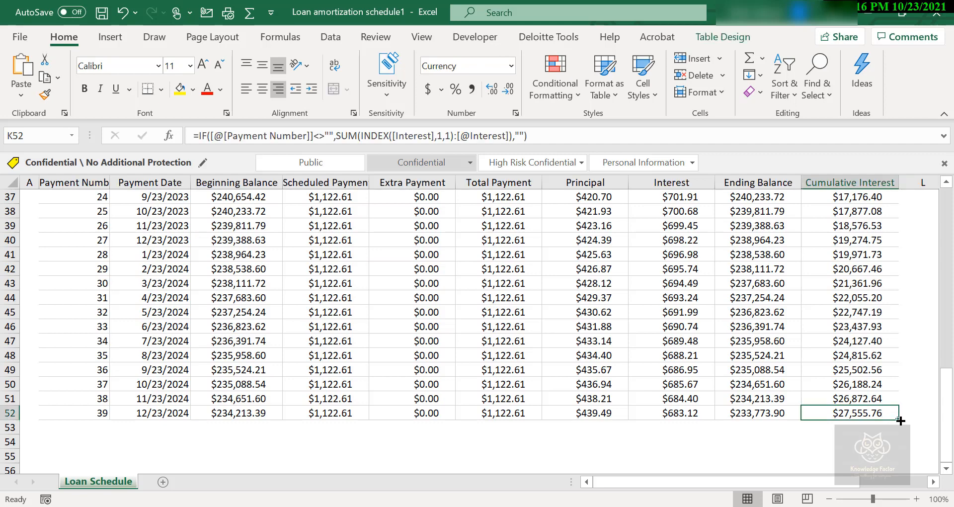
click(906, 426)
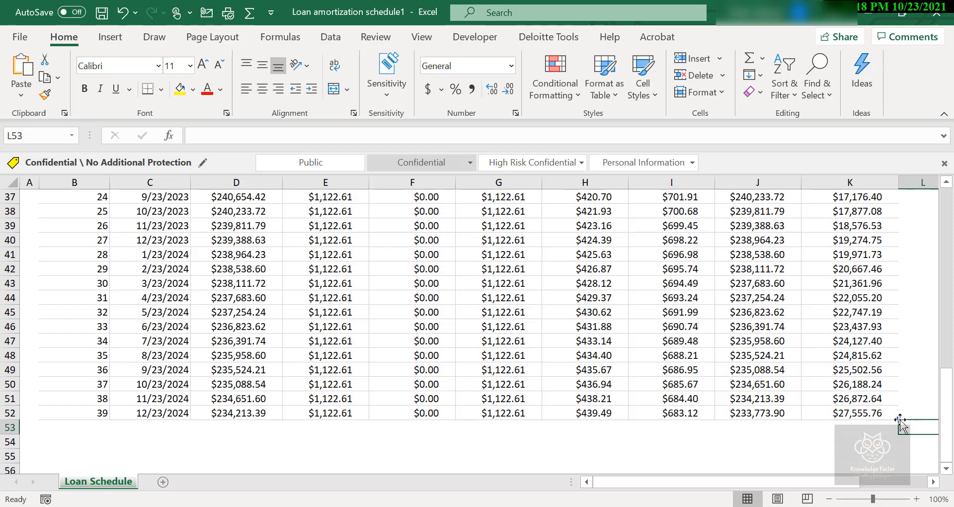
mouse_move(898, 418)
mouse_down()
mouse_move(897, 506)
mouse_move(901, 452)
mouse_move(907, 500)
mouse_move(896, 377)
mouse_move(904, 89)
mouse_move(897, 230)
mouse_move(905, 485)
mouse_move(899, 463)
mouse_move(905, 477)
mouse_move(920, 386)
mouse_move(920, 269)
mouse_move(876, 289)
mouse_move(911, 300)
mouse_move(886, 284)
mouse_up()
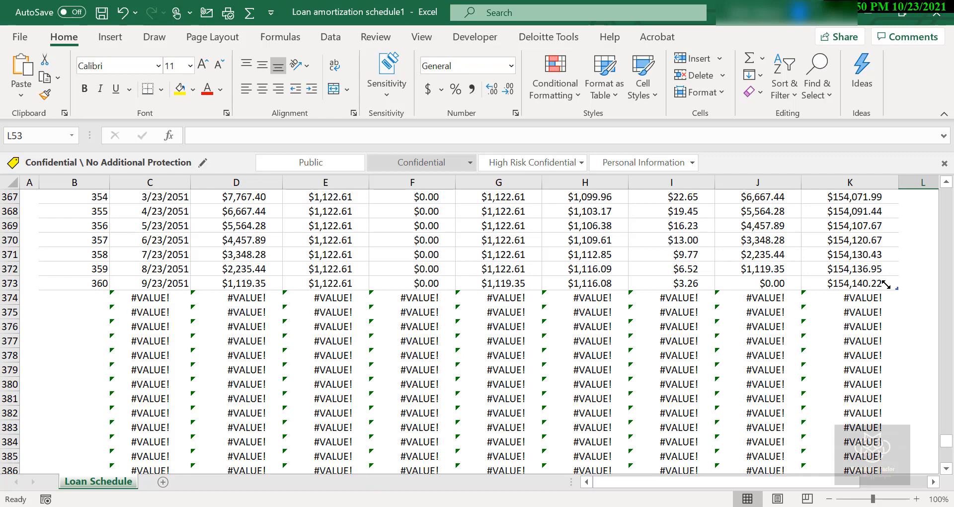
Review the schedule rows and the formulas behind the total payment, interest and total interest cells
scroll(886, 284, up, 20)
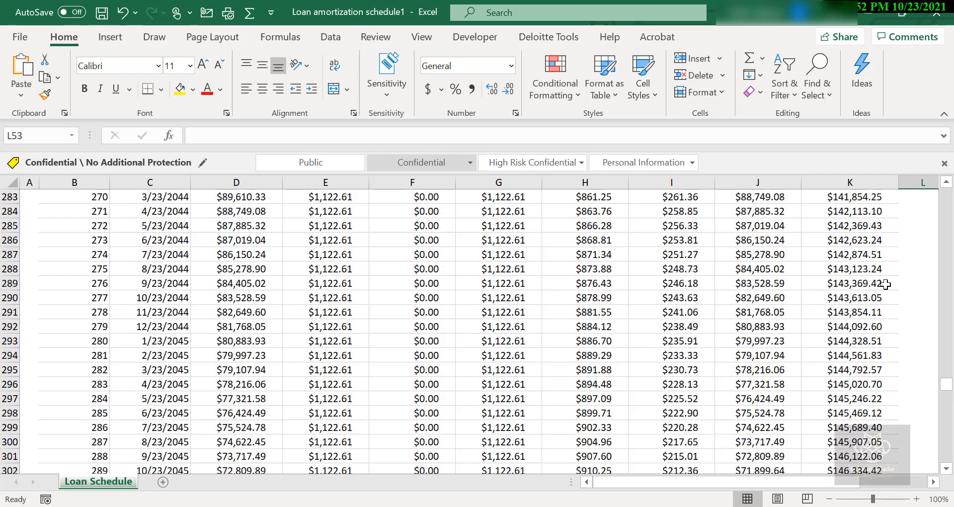
scroll(886, 284, up, 6)
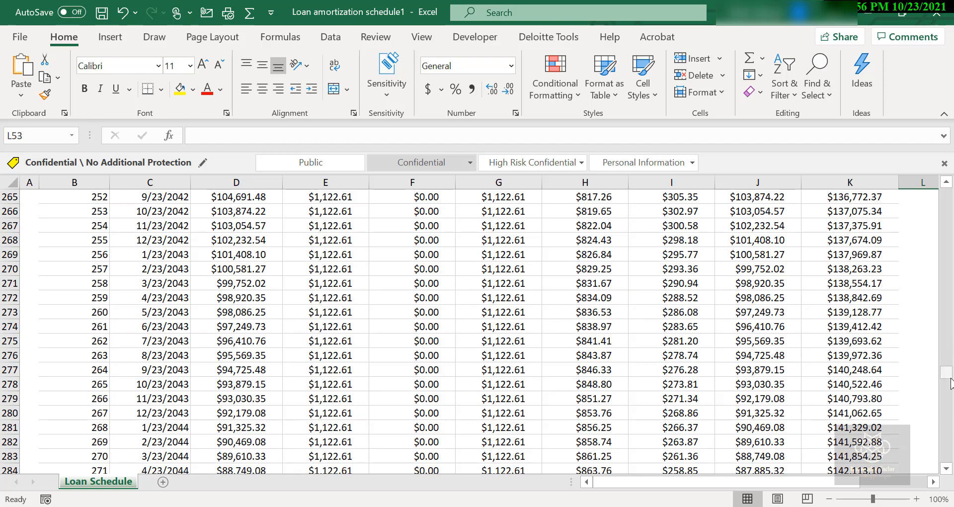
drag(950, 379, 947, 164)
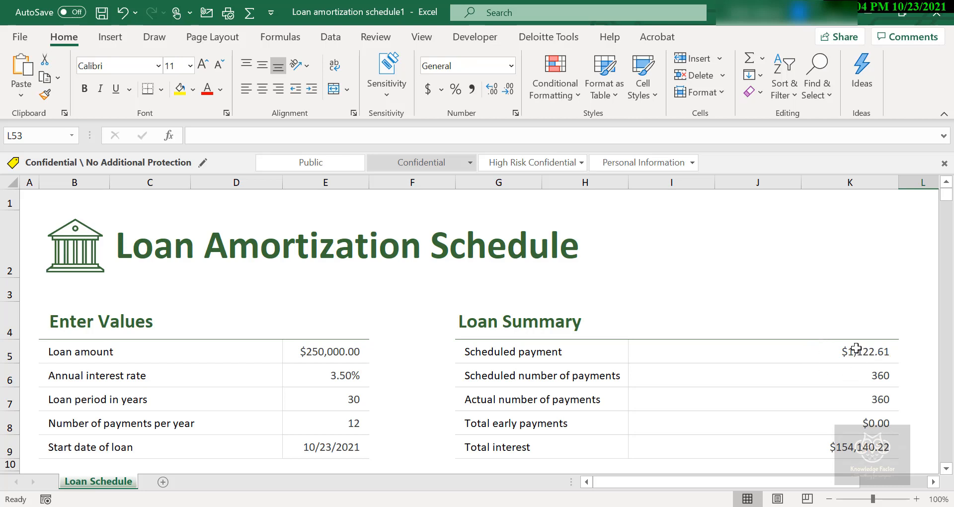
scroll(857, 348, down, 3)
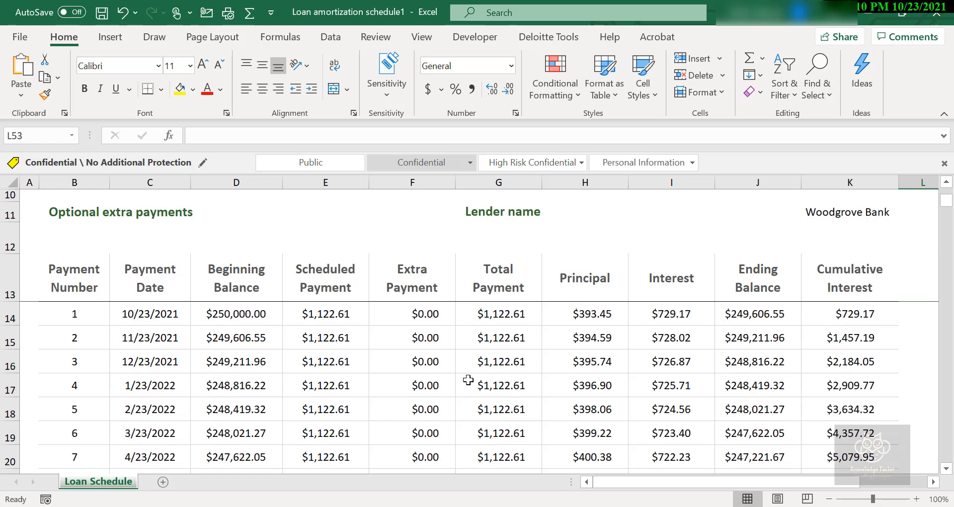
click(496, 309)
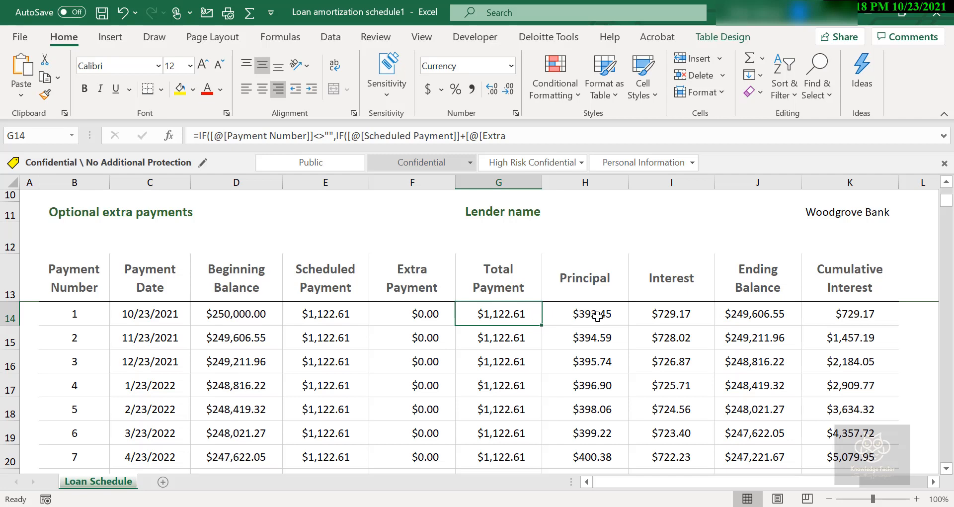
click(680, 314)
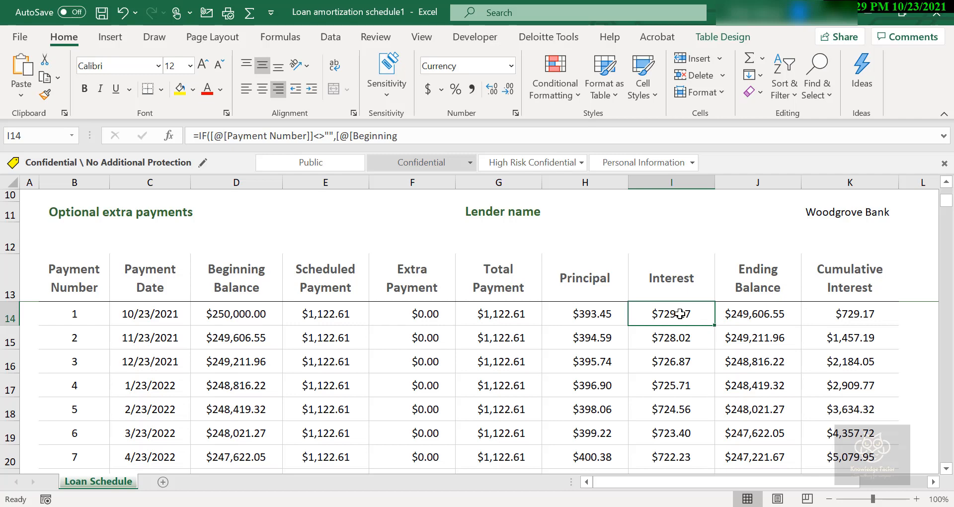
scroll(679, 314, up, 1)
scroll(680, 313, up, 2)
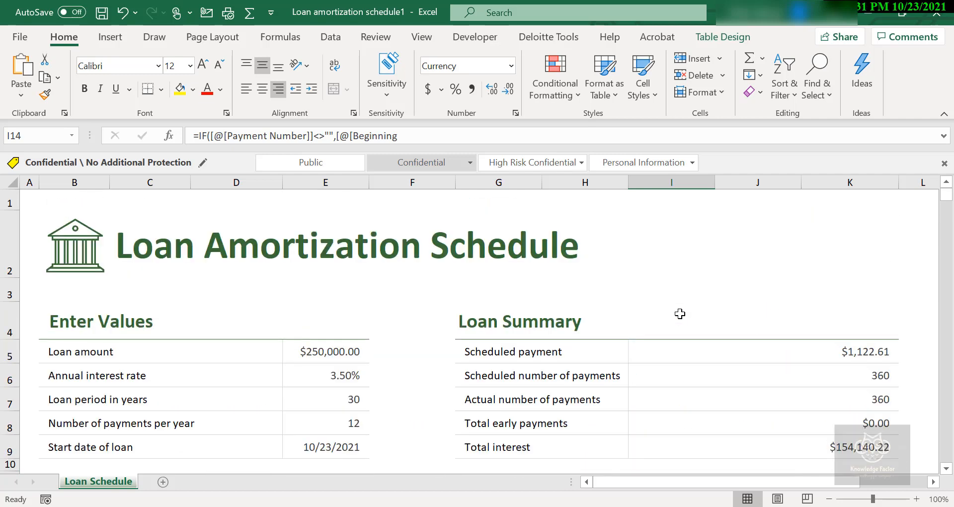
scroll(680, 314, down, 1)
click(825, 338)
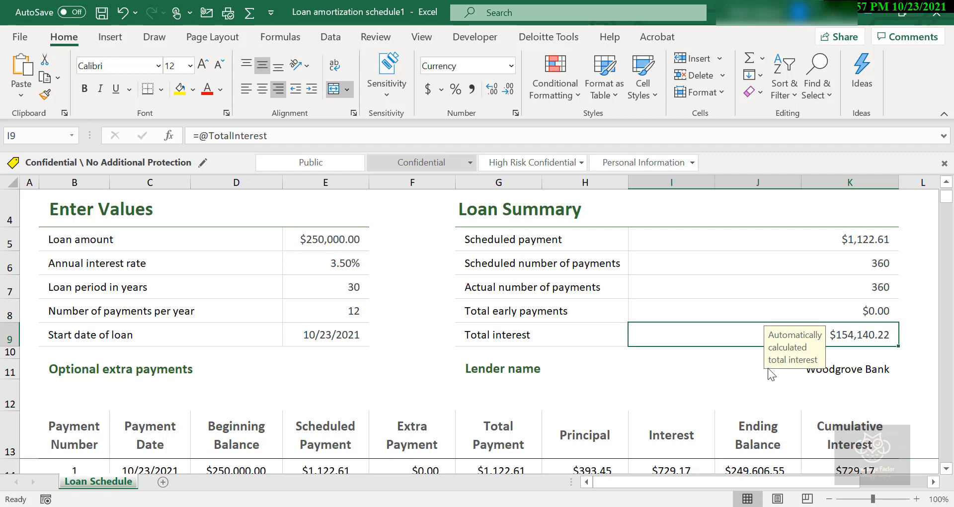
Enter 100 as the optional extra payment amount
click(331, 369)
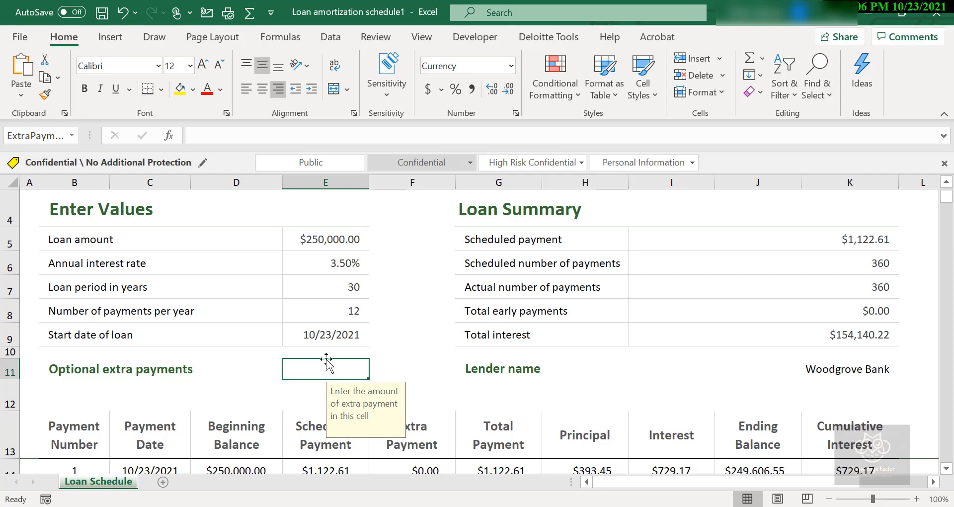
text(1)
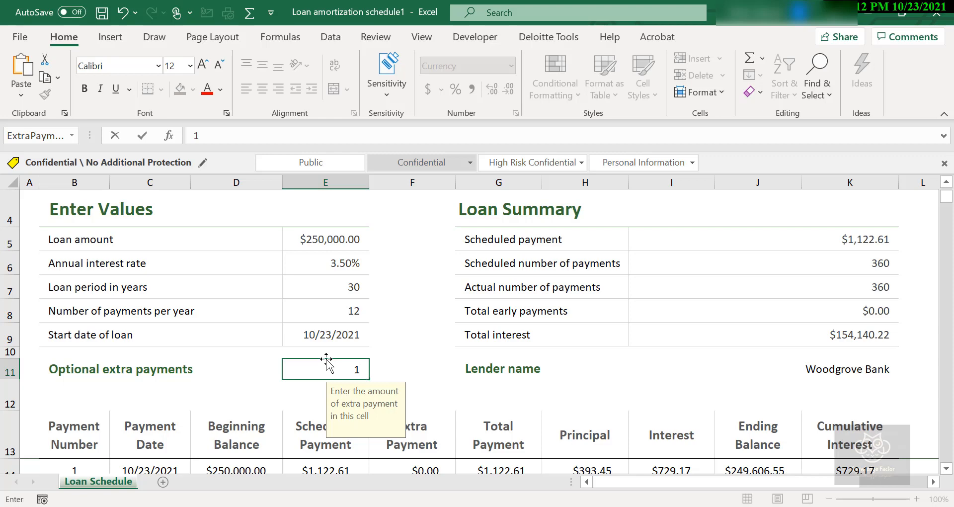
text(00)
key(Return)
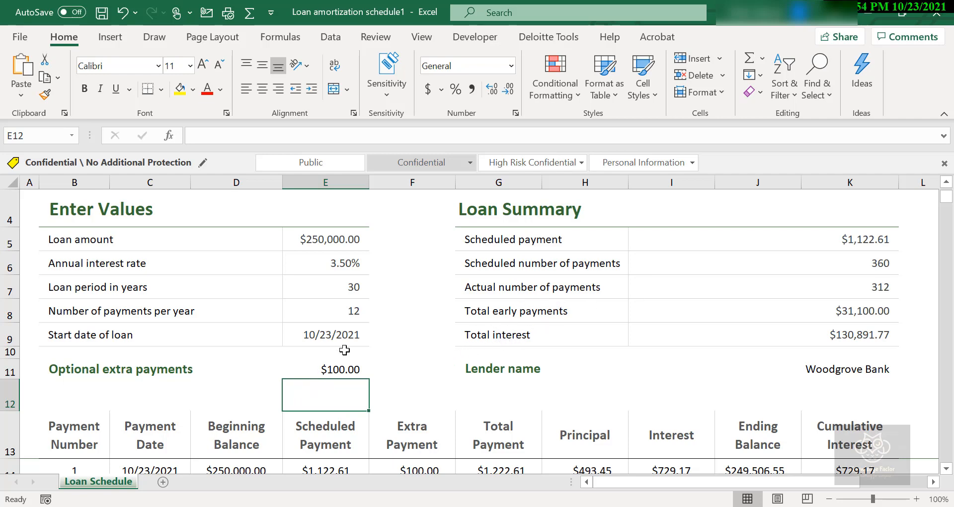
Change the optional extra payment amount to 50
click(330, 367)
text(5)
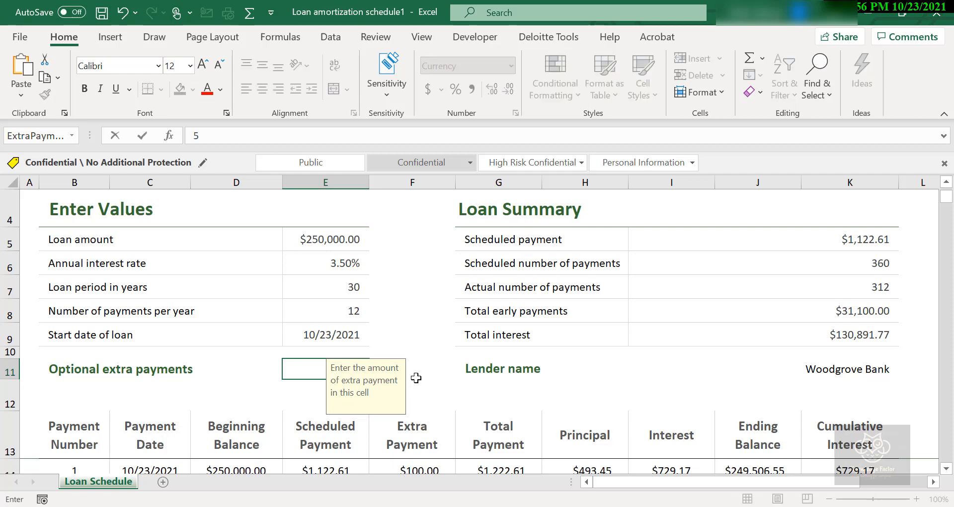
text(0)
key(Return)
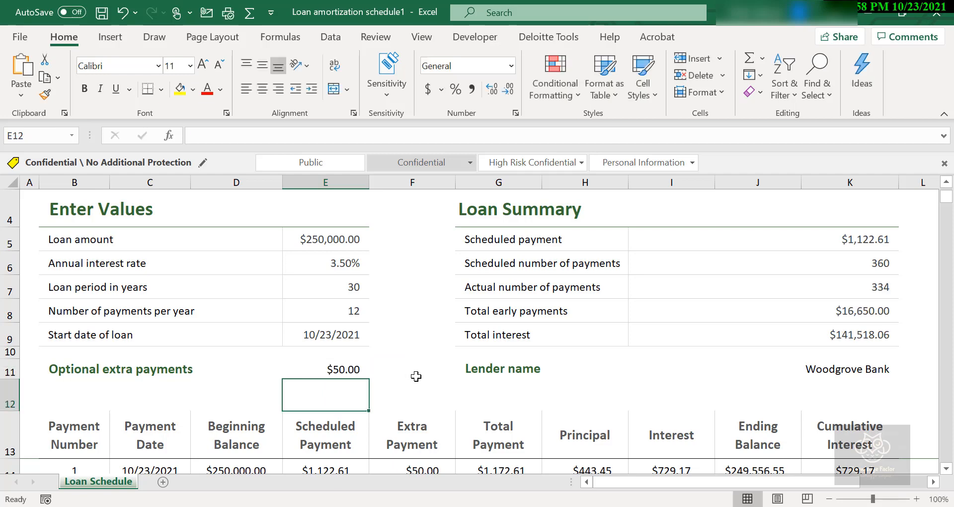